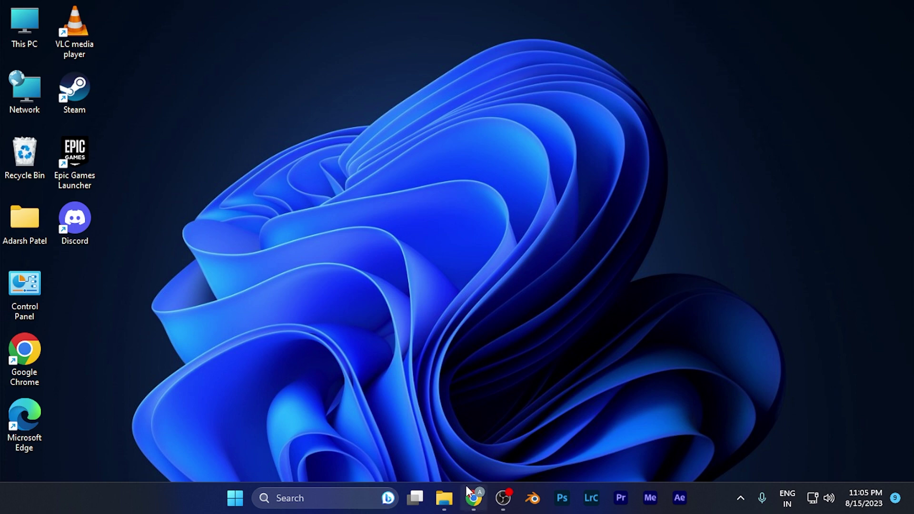
Bring Chrome to the front and open the Chrome Web Store from the Google apps grid.
left_click(474, 497)
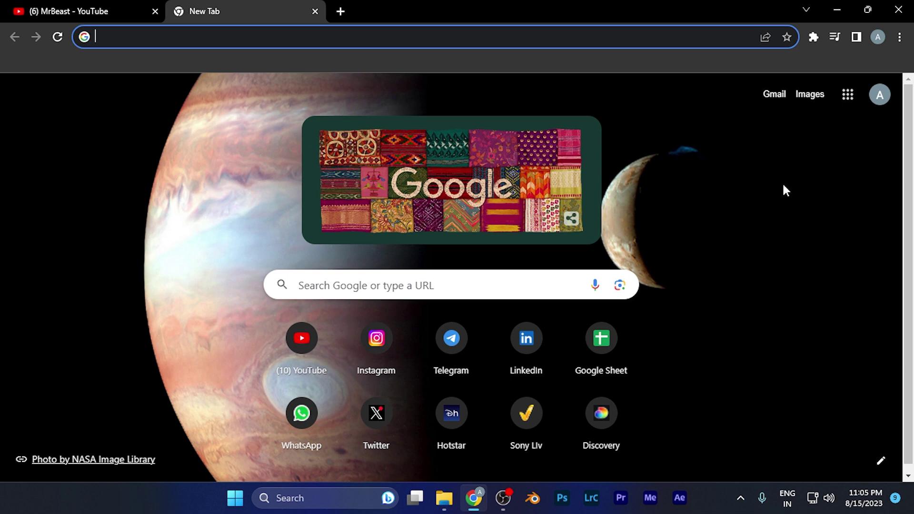
left_click(848, 95)
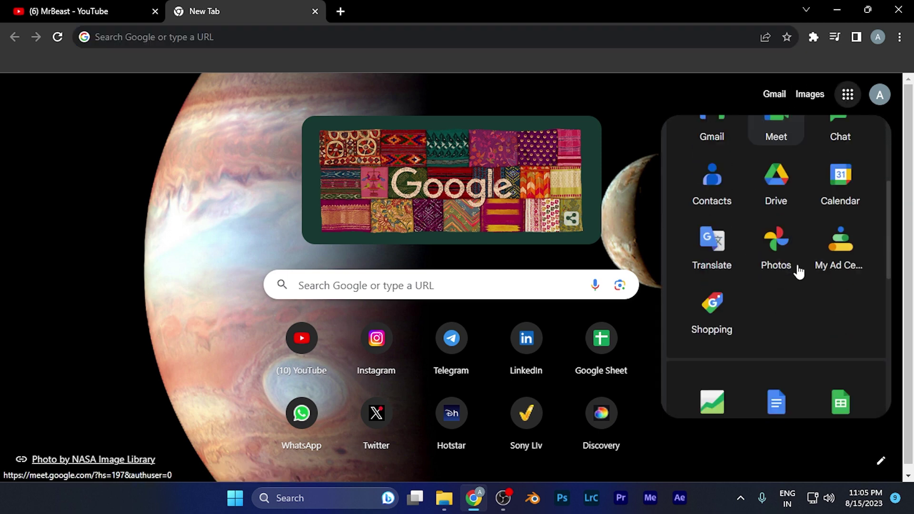
scroll(778, 236, "down", 5)
left_click(840, 240)
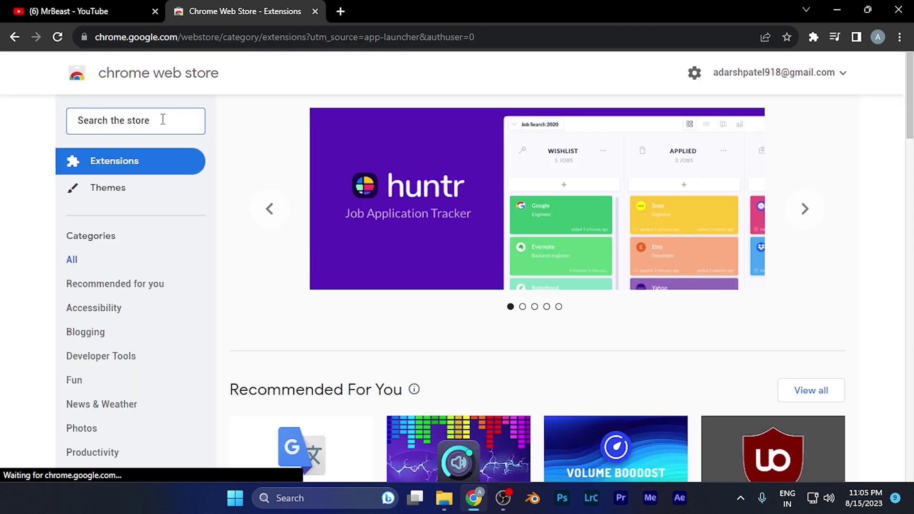
Search the store for 'vidiq', open vidIQ Vision for YouTube, then return to MrBeast's tab.
left_click(163, 120)
type("vi")
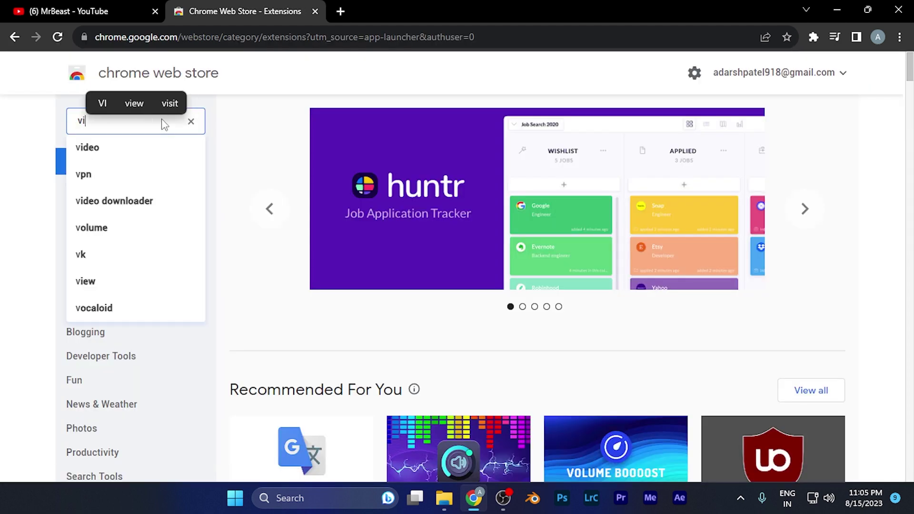
type("diq")
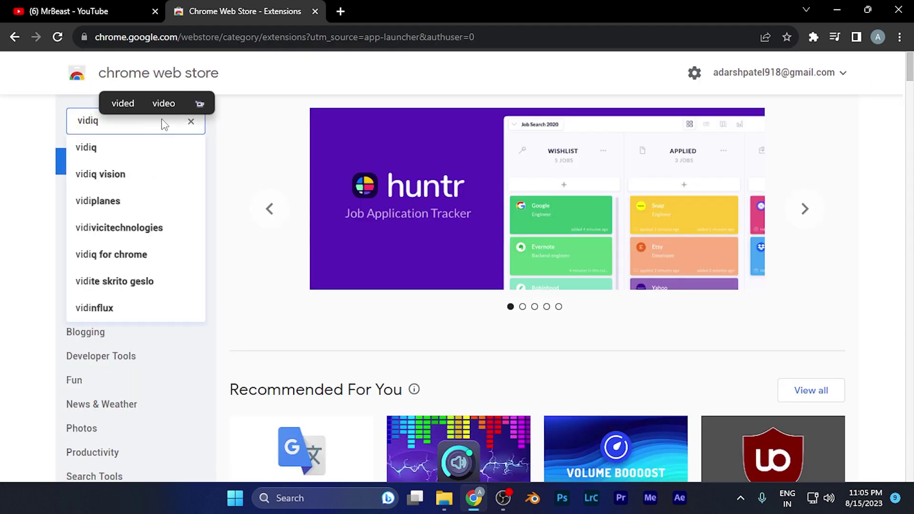
left_click(140, 148)
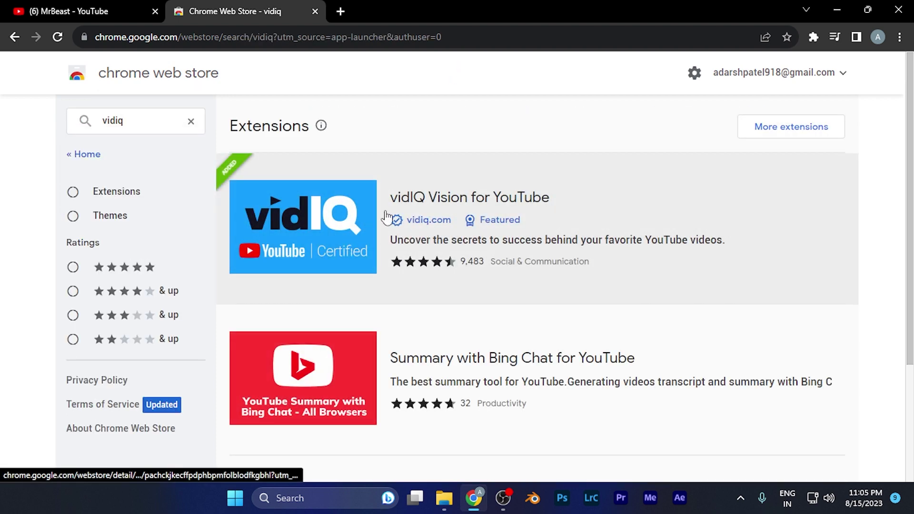
left_click(366, 207)
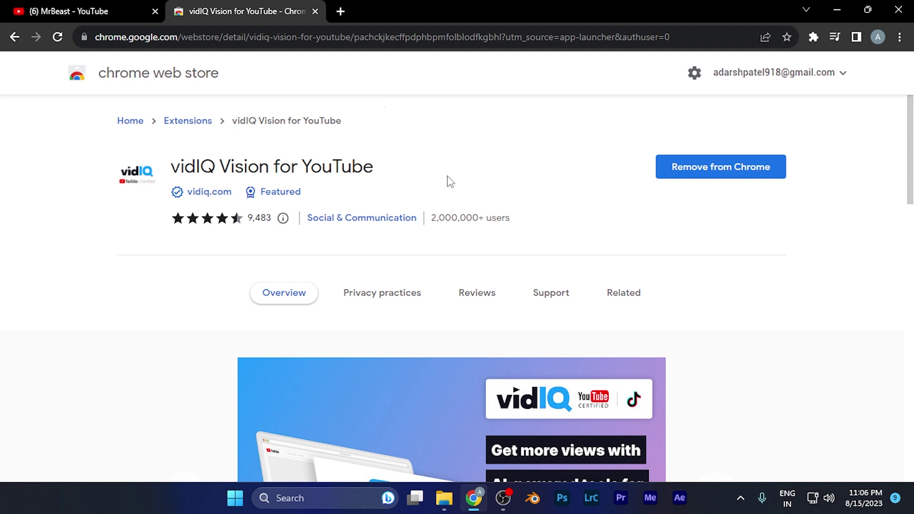
left_click(72, 10)
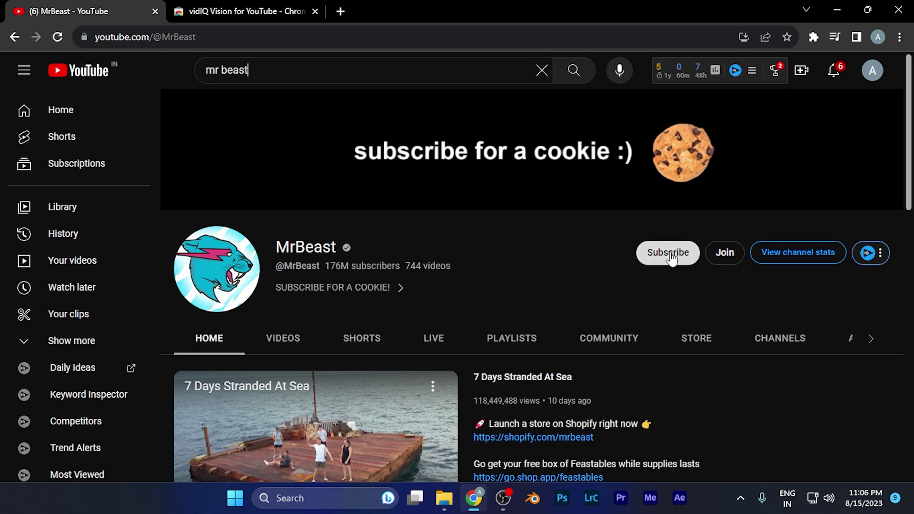
Open vidIQ's View channel stats for the MrBeast channel.
left_click(791, 263)
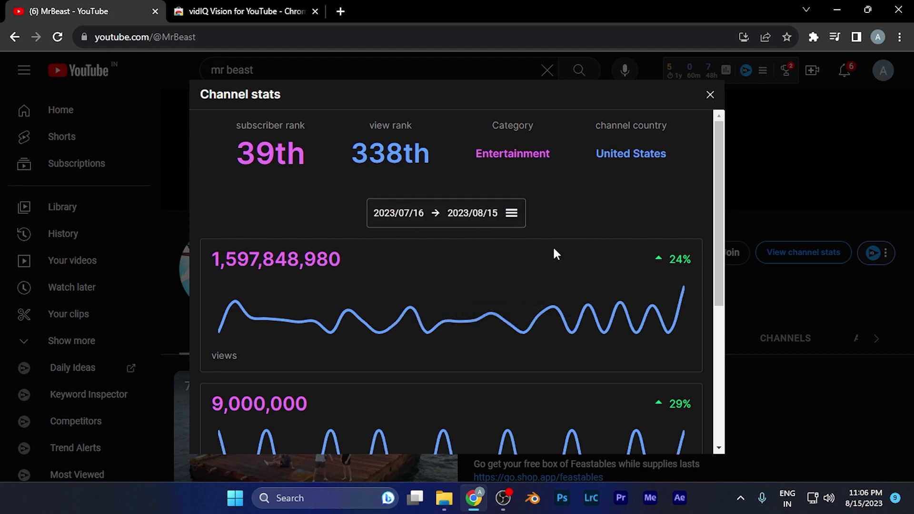
scroll(537, 252, "down", 1)
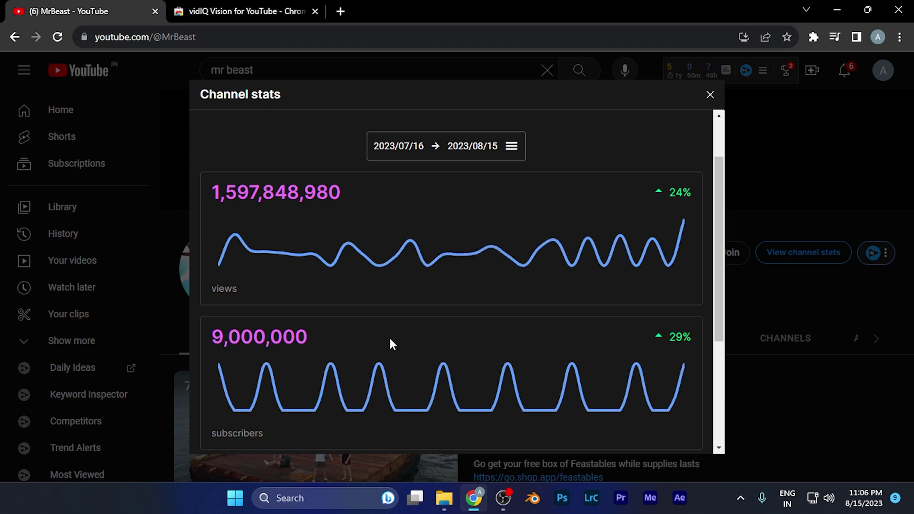
scroll(389, 344, "down", 1)
scroll(435, 350, "down", 1)
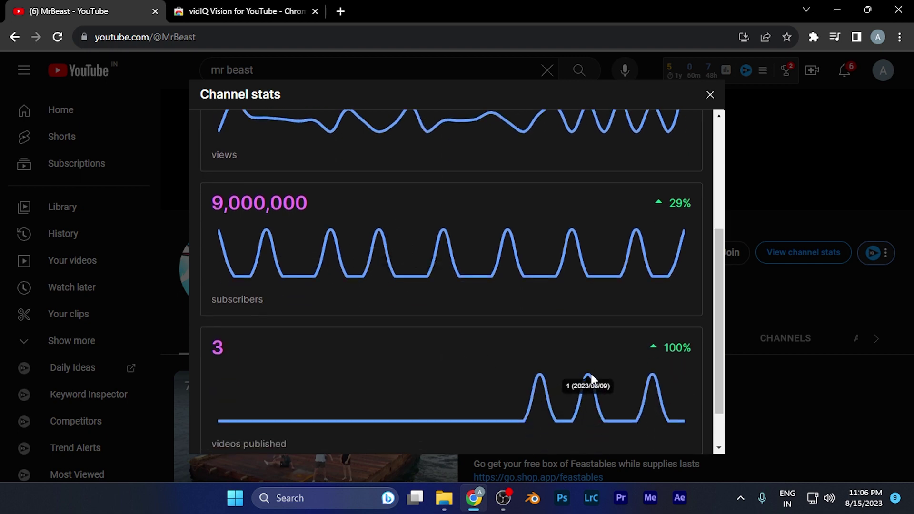
scroll(590, 373, "up", 3)
Open the date-range calendar in MrBeast's Channel stats dialog.
left_click(471, 213)
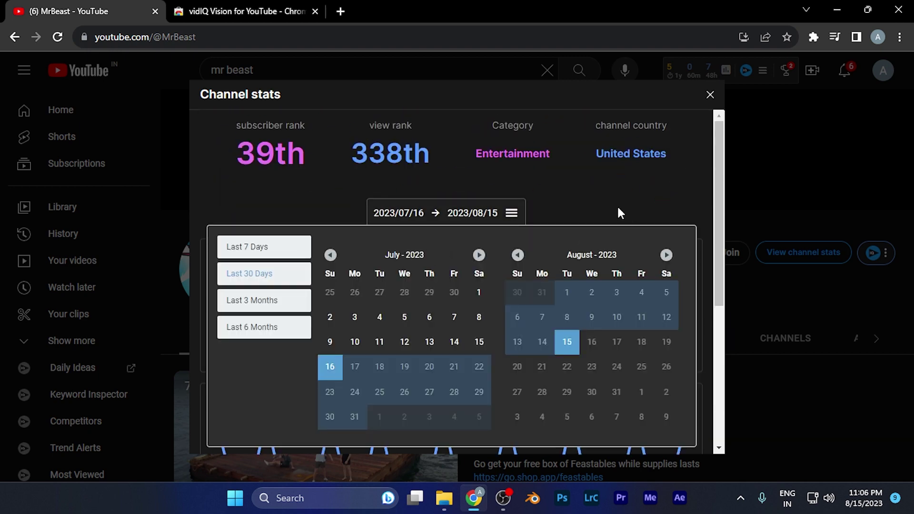
Close the date picker, highlight the subscriber and view rank labels, and close Channel stats.
left_click(577, 192)
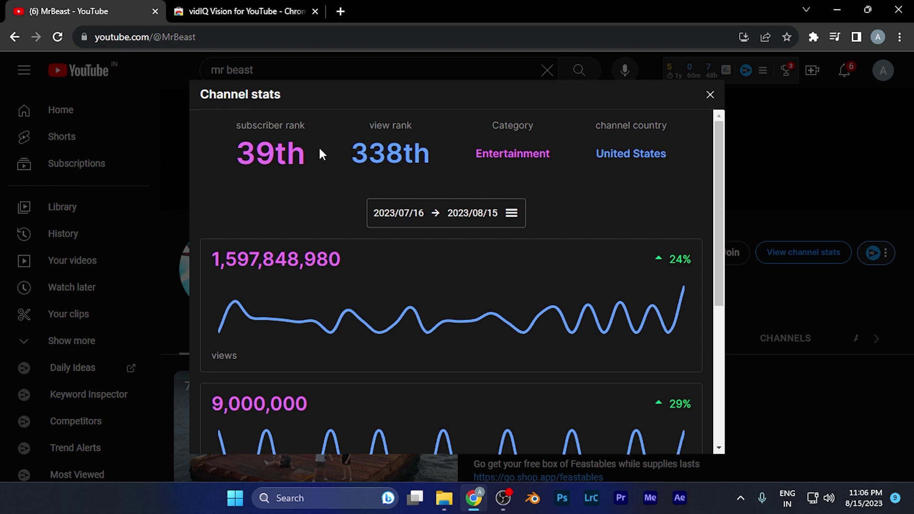
left_click_drag(240, 125, 306, 126)
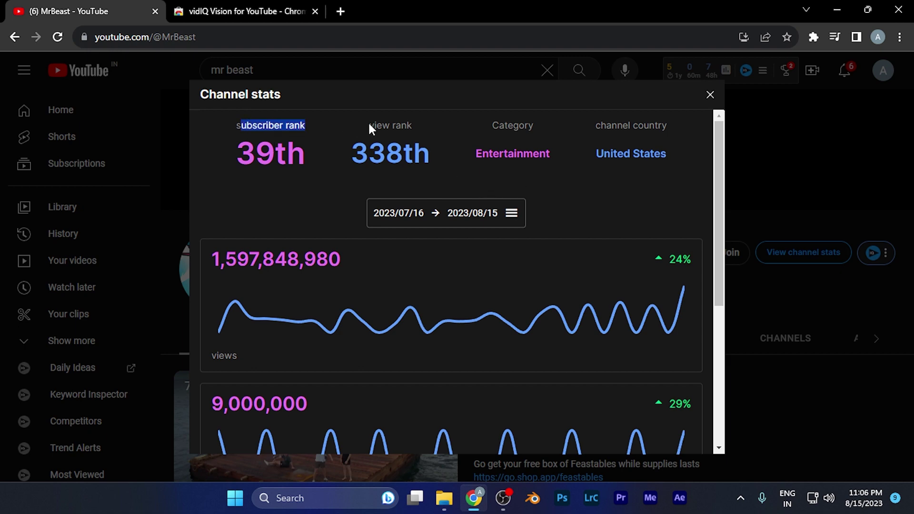
left_click_drag(374, 125, 402, 125)
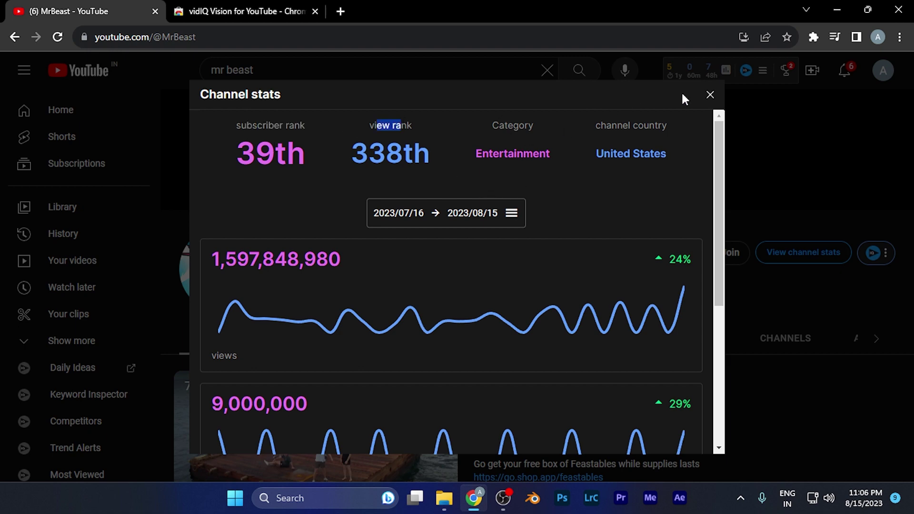
left_click(710, 94)
Minimize Chrome so only the Windows desktop is visible.
left_click(837, 14)
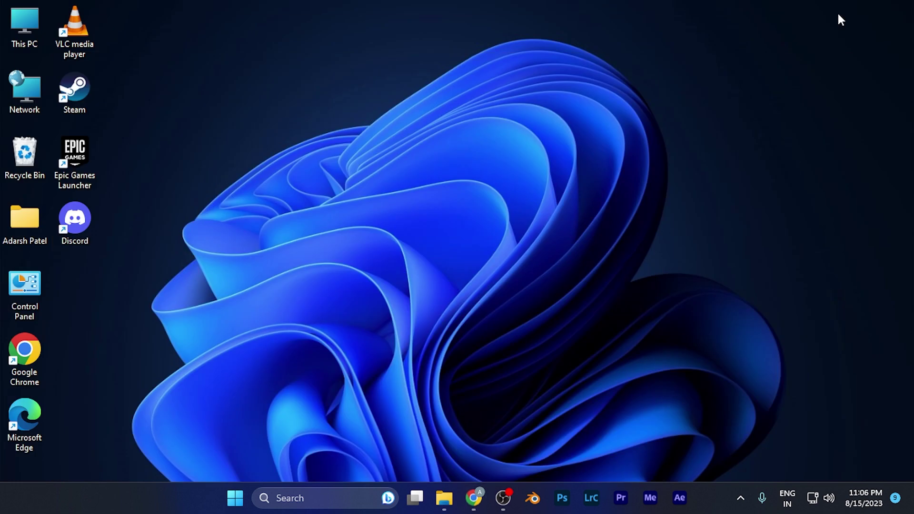